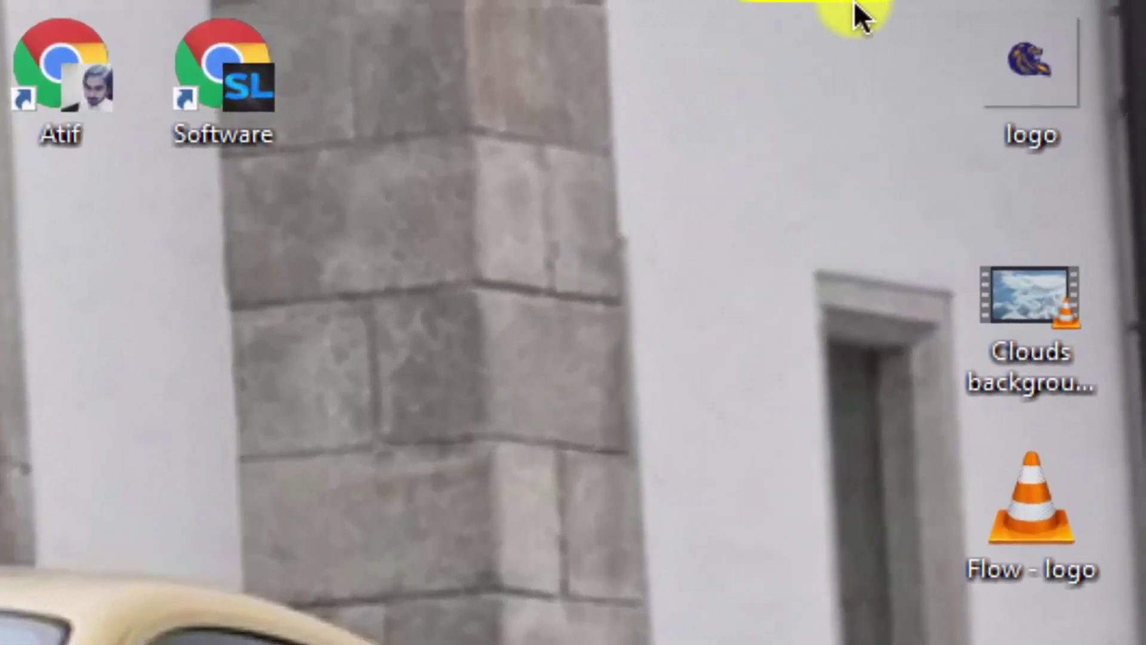
Select the logo, Clouds background and Flow - logo files on the desktop.
{"action": "left_click_drag", "start_coordinate": [1038, 3], "coordinate": [1067, 28]}
{"action": "mouse_move", "coordinate": [930, 78]}
{"action": "left_mouse_down"}
{"action": "mouse_move", "coordinate": [1057, 222]}
{"action": "mouse_move", "coordinate": [1110, 335]}
{"action": "left_mouse_up"}
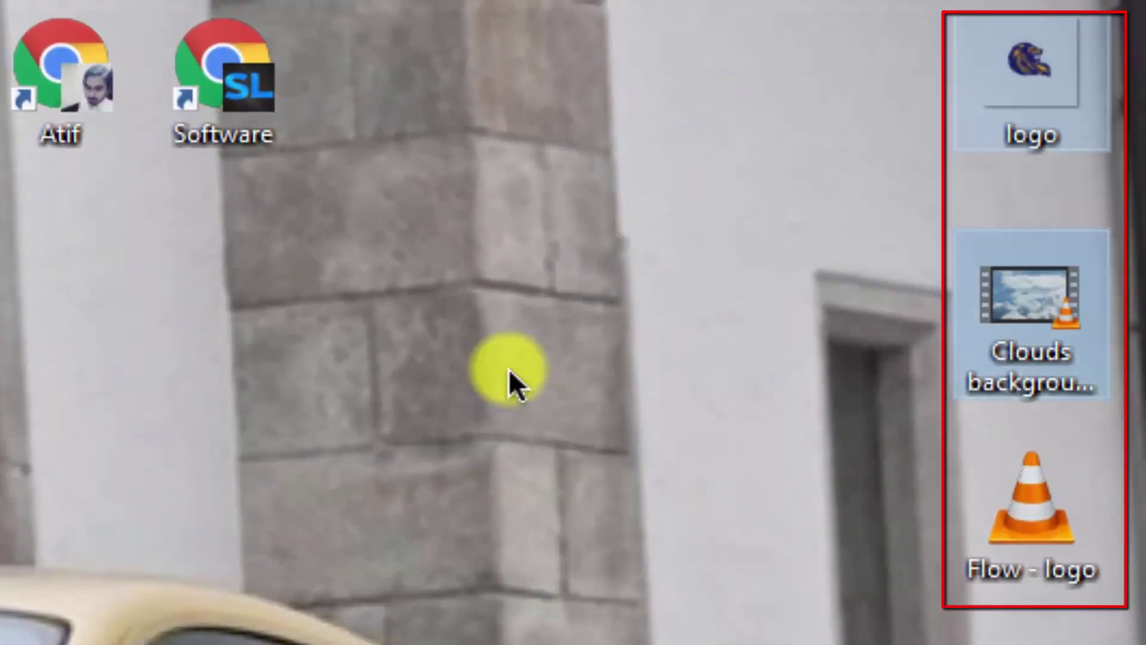
{"action": "left_click", "coordinate": [1027, 472]}
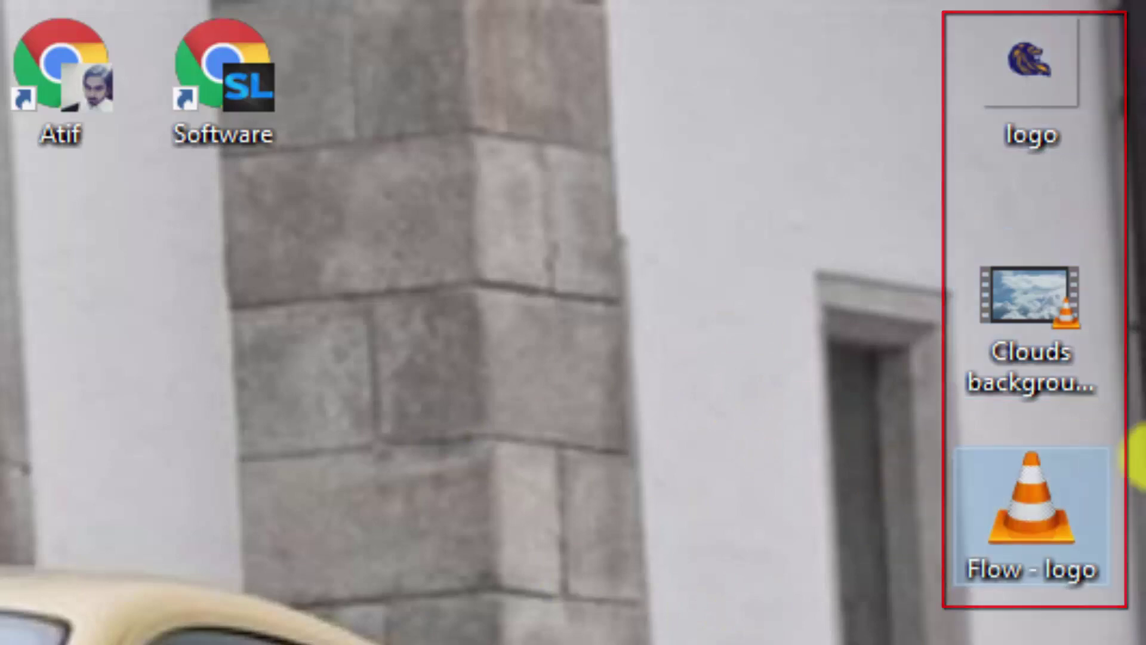
{"action": "left_click_drag", "start_coordinate": [1039, 642], "coordinate": [1054, 283]}
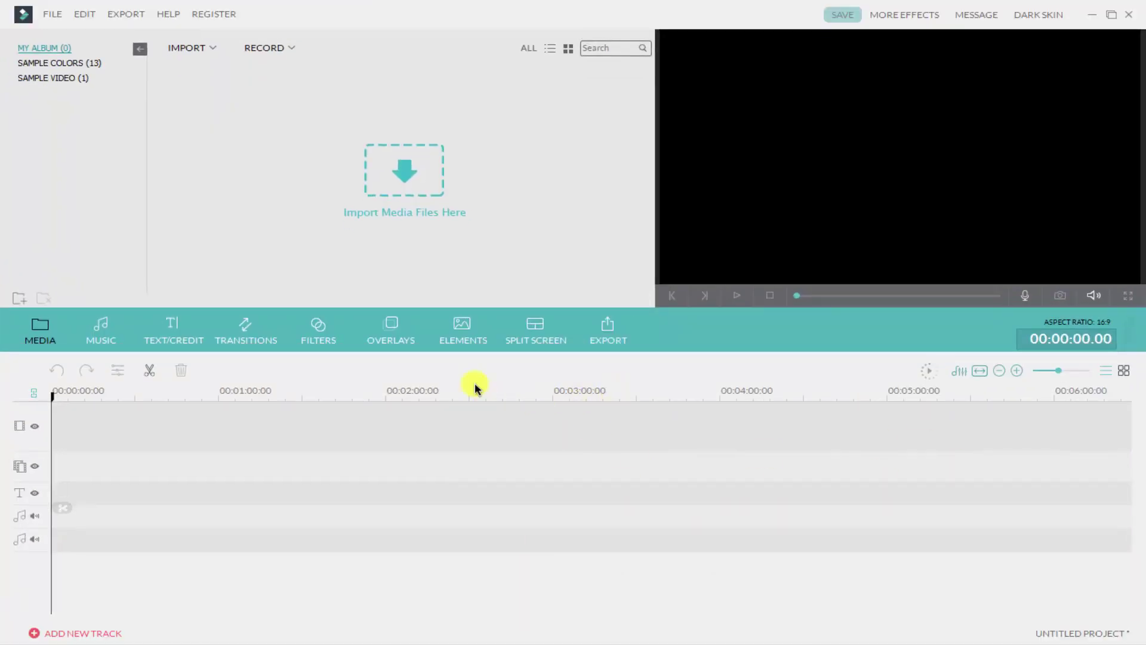
Import the Clouds background video, Flow - logo music and logo image from the Desktop.
{"action": "left_click", "coordinate": [430, 212]}
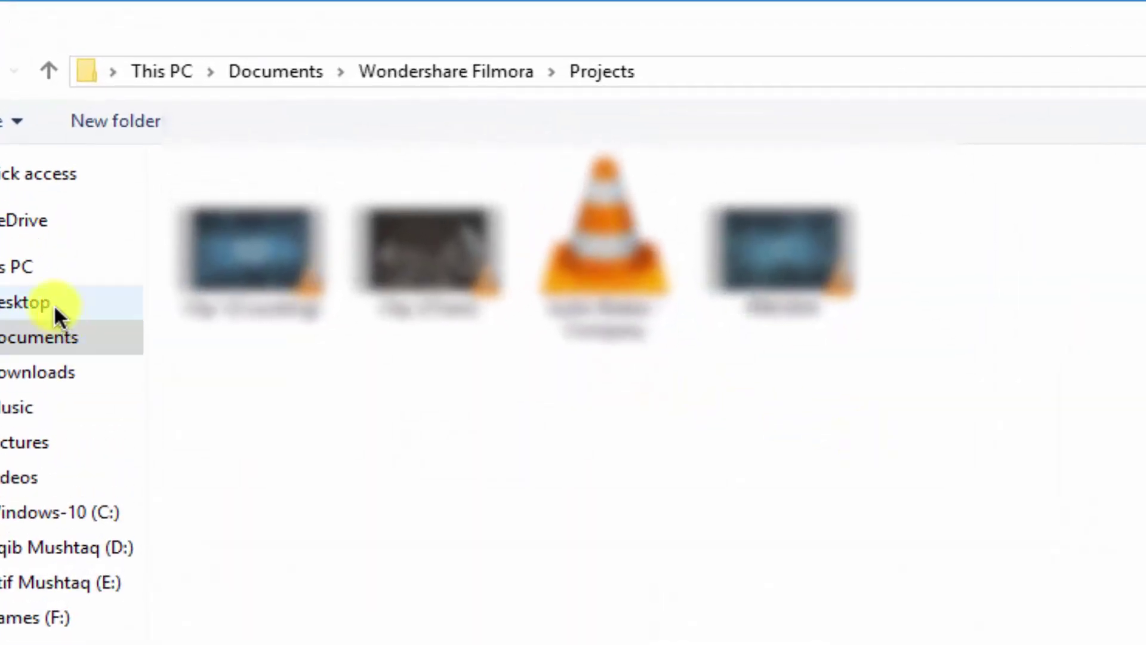
{"action": "left_click", "coordinate": [58, 316]}
{"action": "left_click_drag", "start_coordinate": [392, 385], "coordinate": [325, 263]}
{"action": "left_click", "coordinate": [298, 208], "text": "ctrl"}
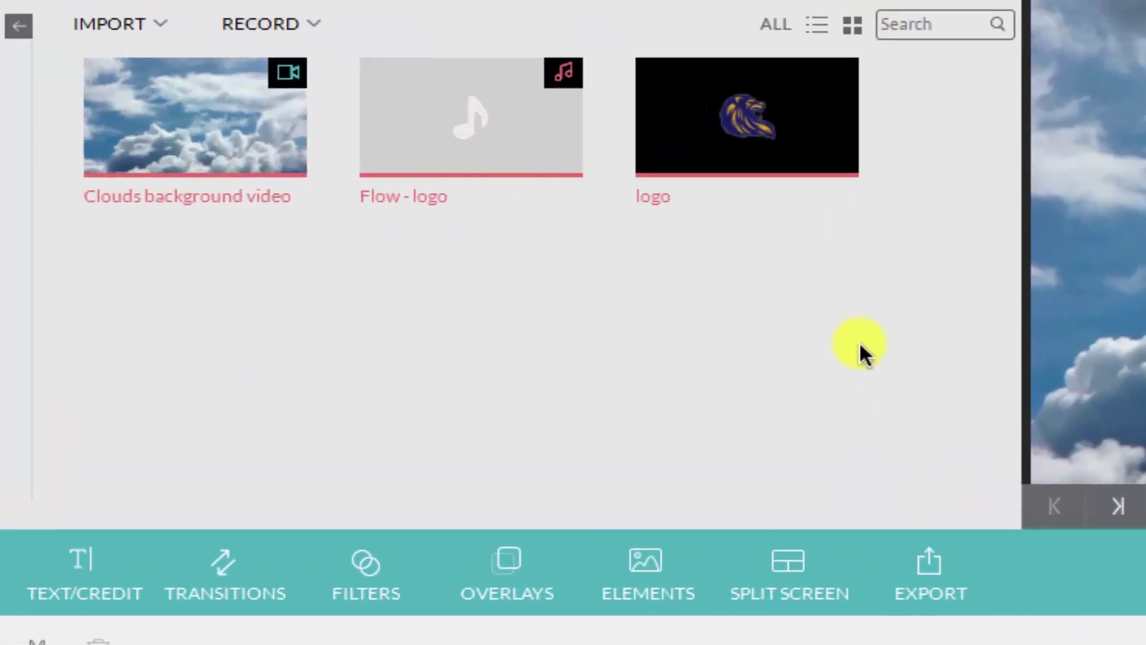
{"action": "left_click", "coordinate": [676, 213]}
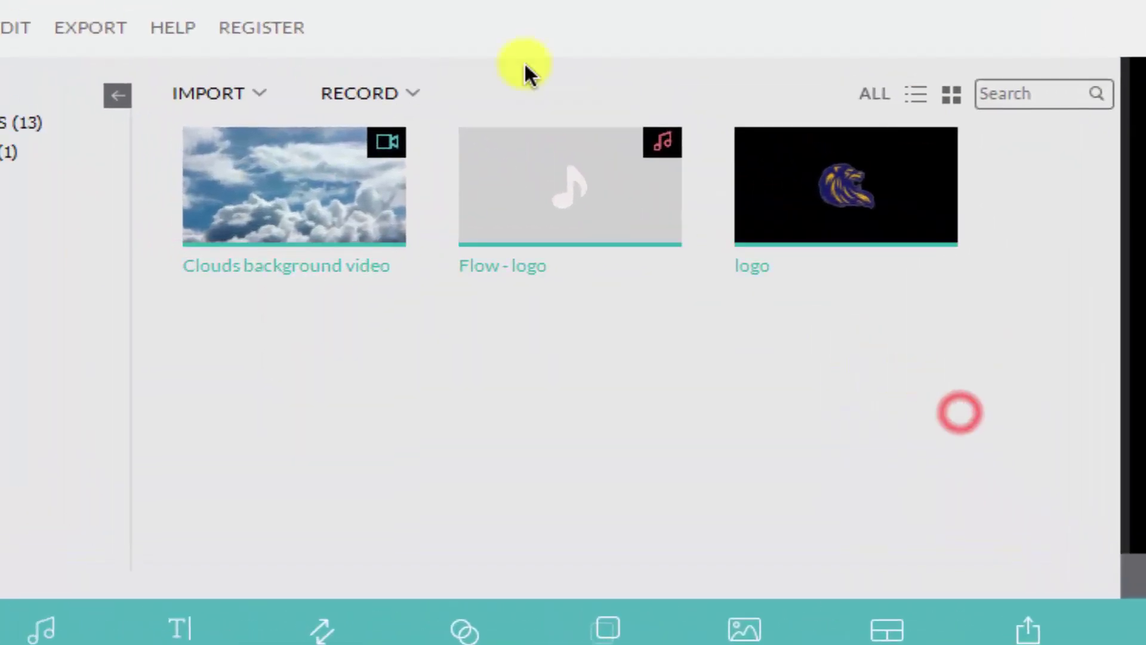
Place the Clouds background video at the start of the video track and preview it.
{"action": "left_click", "coordinate": [400, 230]}
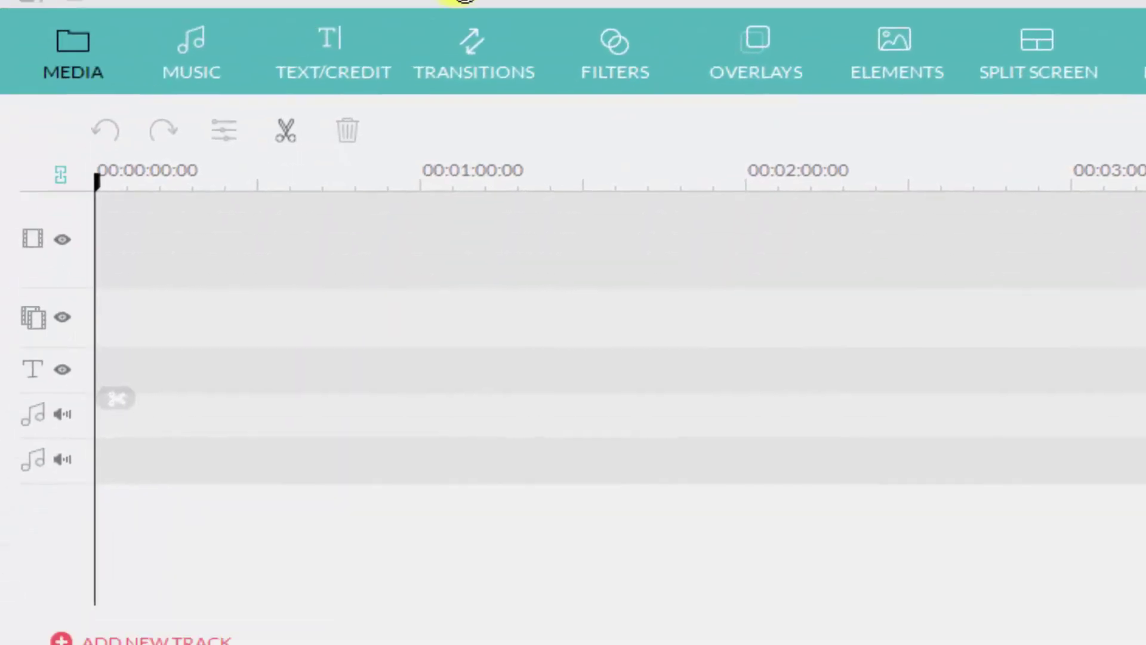
{"action": "left_click_drag", "start_coordinate": [465, 1], "coordinate": [230, 173]}
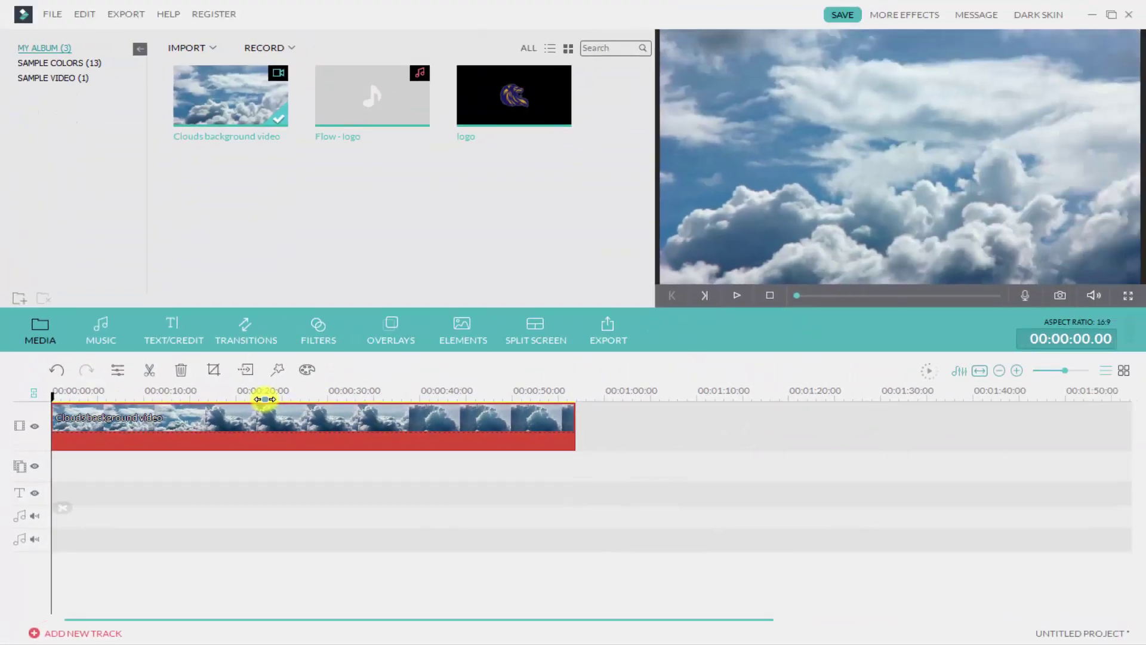
{"action": "left_click_drag", "start_coordinate": [467, 209], "coordinate": [354, 213]}
{"action": "left_click_drag", "start_coordinate": [200, 400], "coordinate": [241, 410]}
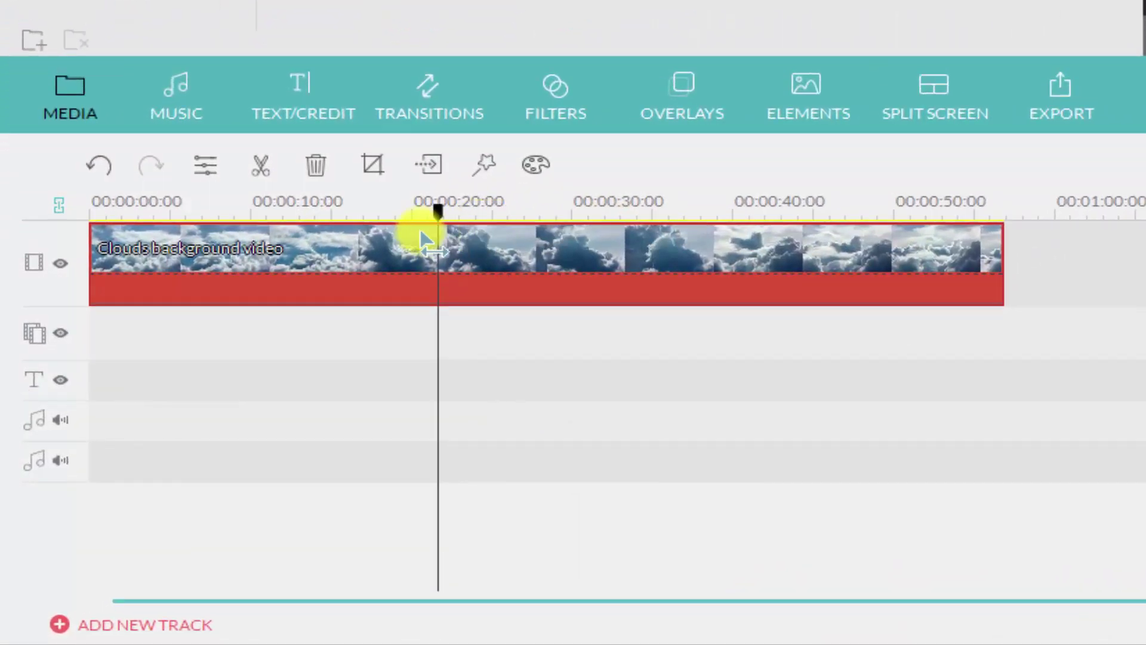
{"action": "left_click_drag", "start_coordinate": [421, 234], "coordinate": [257, 252]}
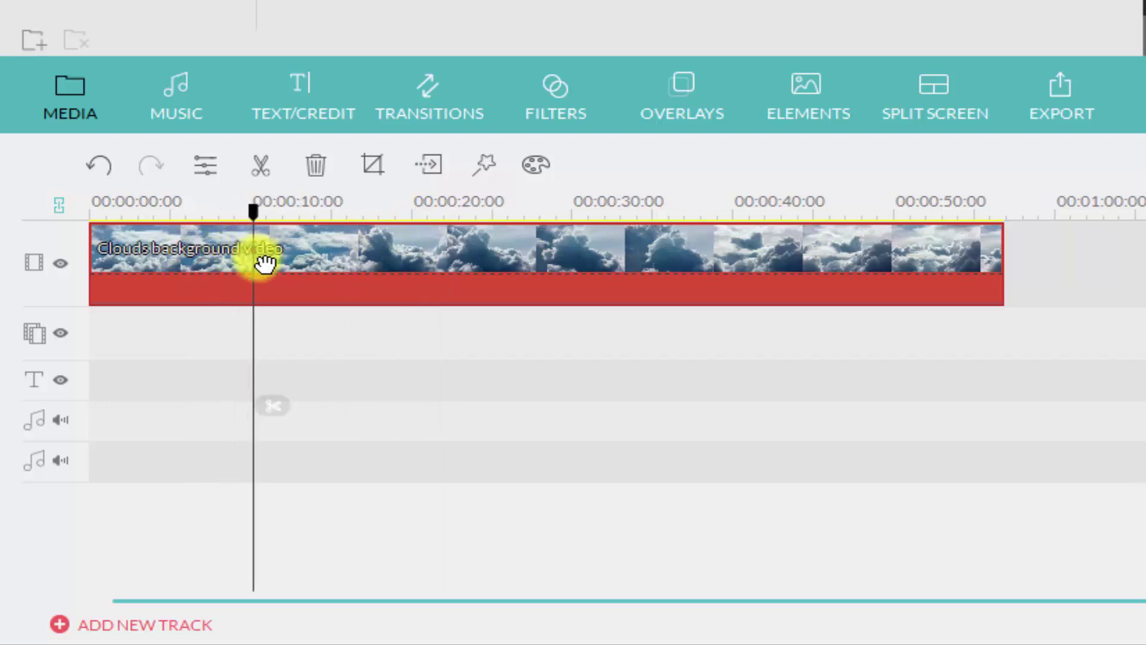
Split the clouds clip at 10 seconds and delete the unwanted middle piece.
{"action": "left_click", "coordinate": [273, 405]}
{"action": "left_click", "coordinate": [299, 249]}
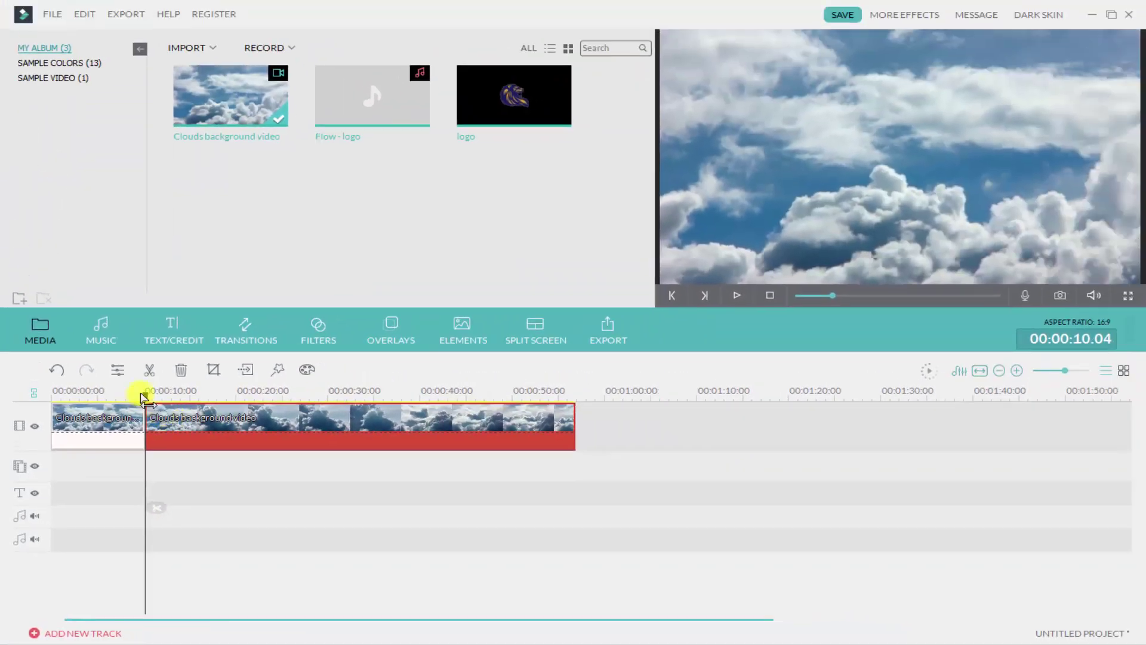
{"action": "left_click_drag", "start_coordinate": [143, 399], "coordinate": [305, 399]}
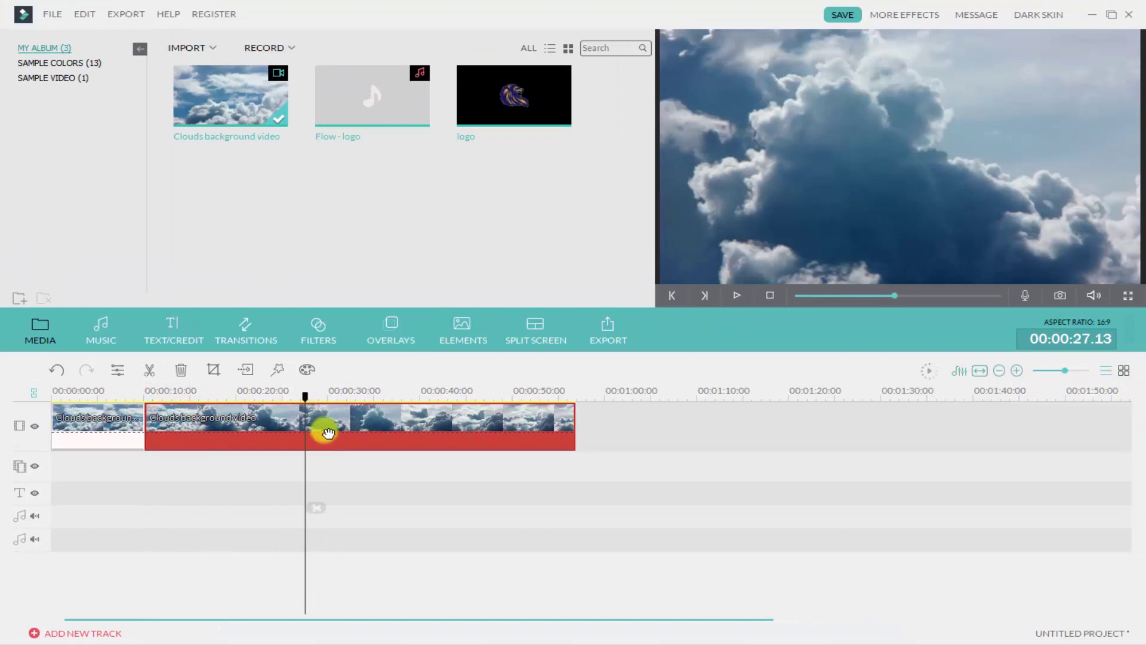
{"action": "left_click", "coordinate": [307, 510]}
{"action": "left_click", "coordinate": [238, 429]}
{"action": "key", "text": "Delete"}
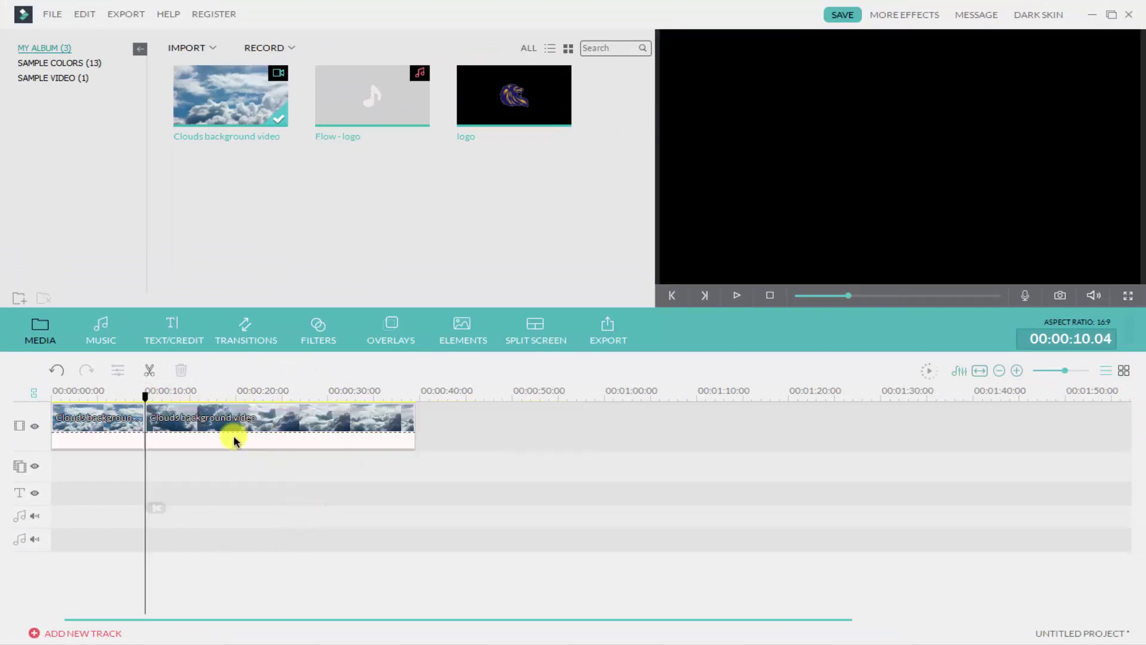
Split the clouds clip at 12 seconds and delete everything after it.
{"action": "left_click", "coordinate": [207, 397]}
{"action": "left_click_drag", "start_coordinate": [205, 399], "coordinate": [165, 407]}
{"action": "left_click", "coordinate": [191, 430]}
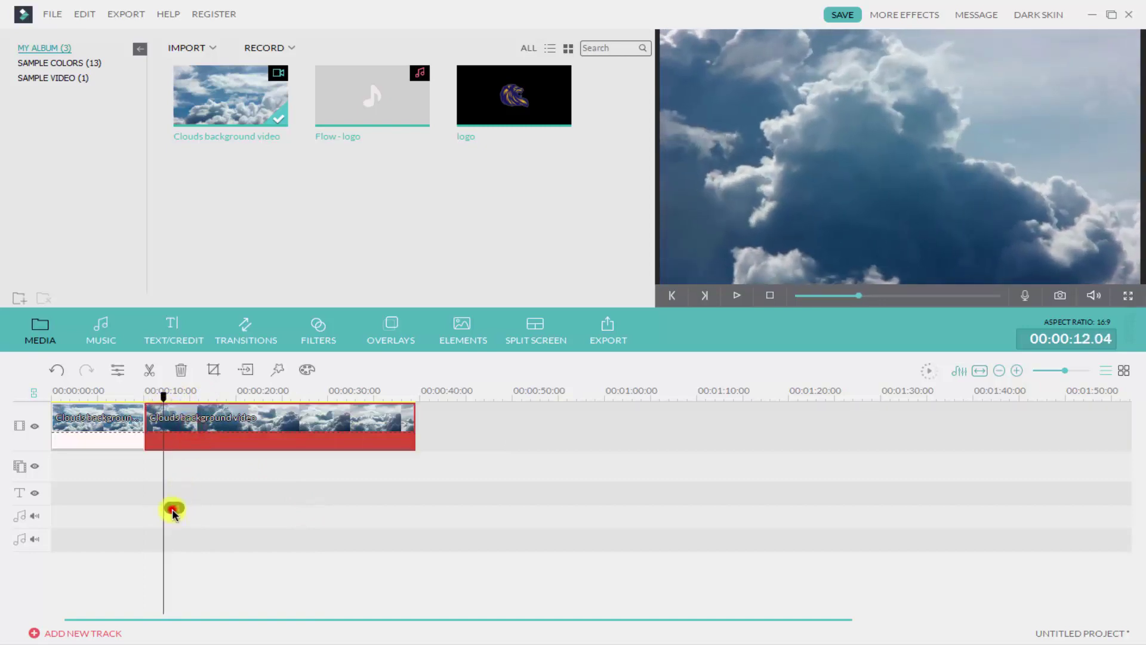
{"action": "left_click", "coordinate": [257, 449]}
{"action": "key", "text": "Delete"}
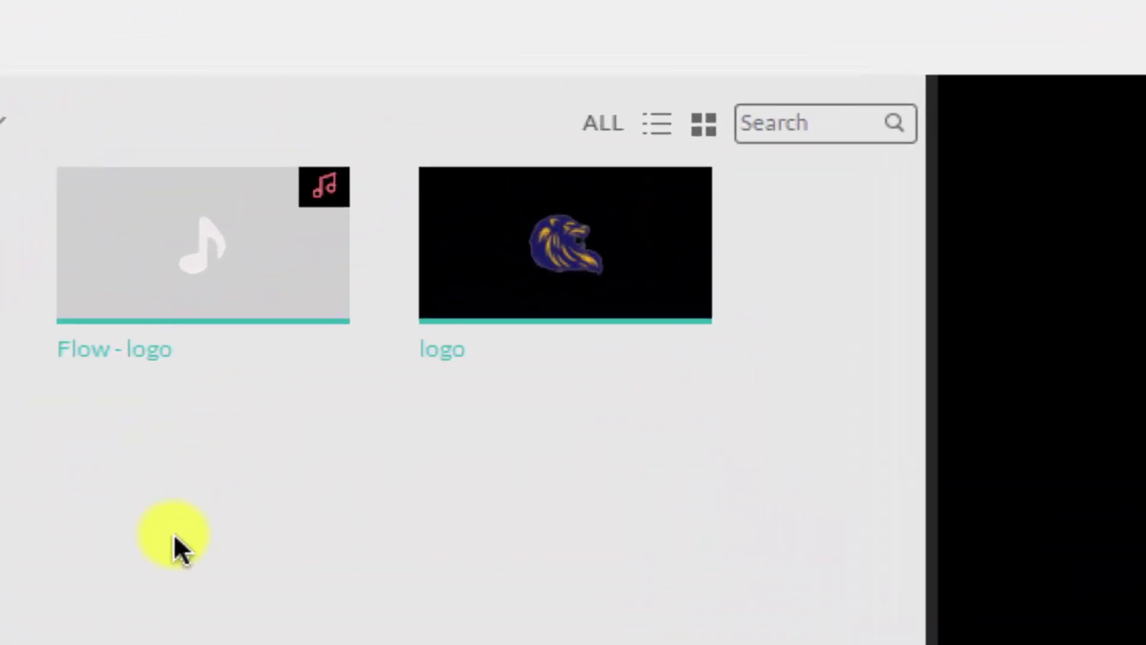
Put the logo on the overlay track at about 7 seconds and Flow - logo music at 0:00.
{"action": "mouse_move", "coordinate": [555, 99]}
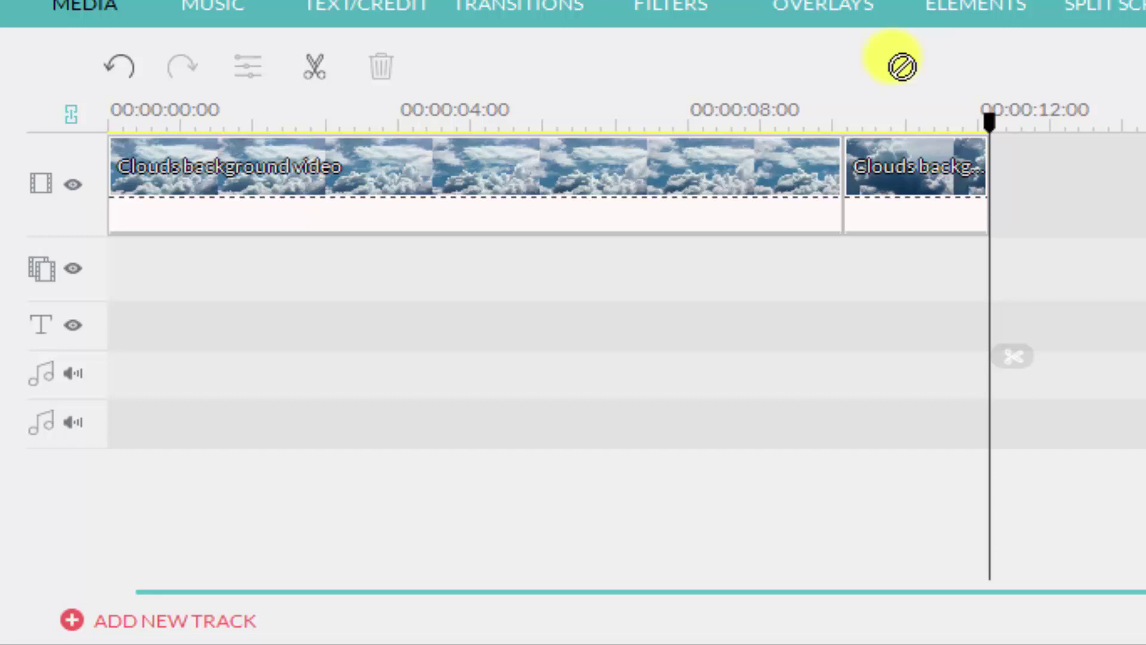
{"action": "left_click_drag", "start_coordinate": [902, 66], "coordinate": [464, 289]}
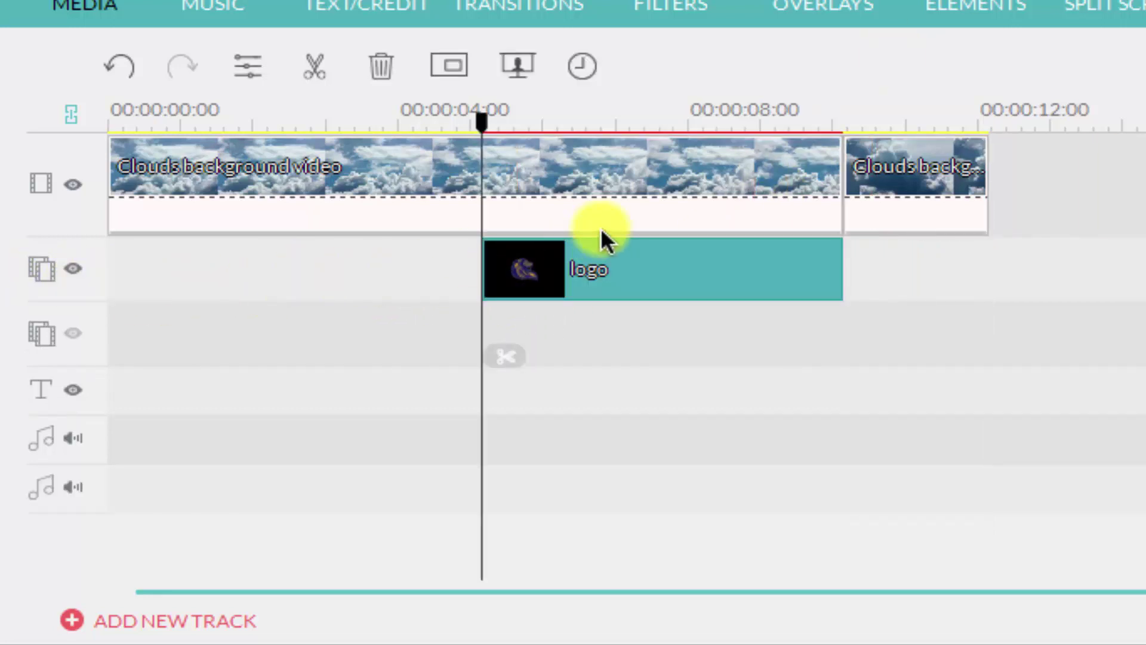
{"action": "left_click_drag", "start_coordinate": [584, 255], "coordinate": [732, 273]}
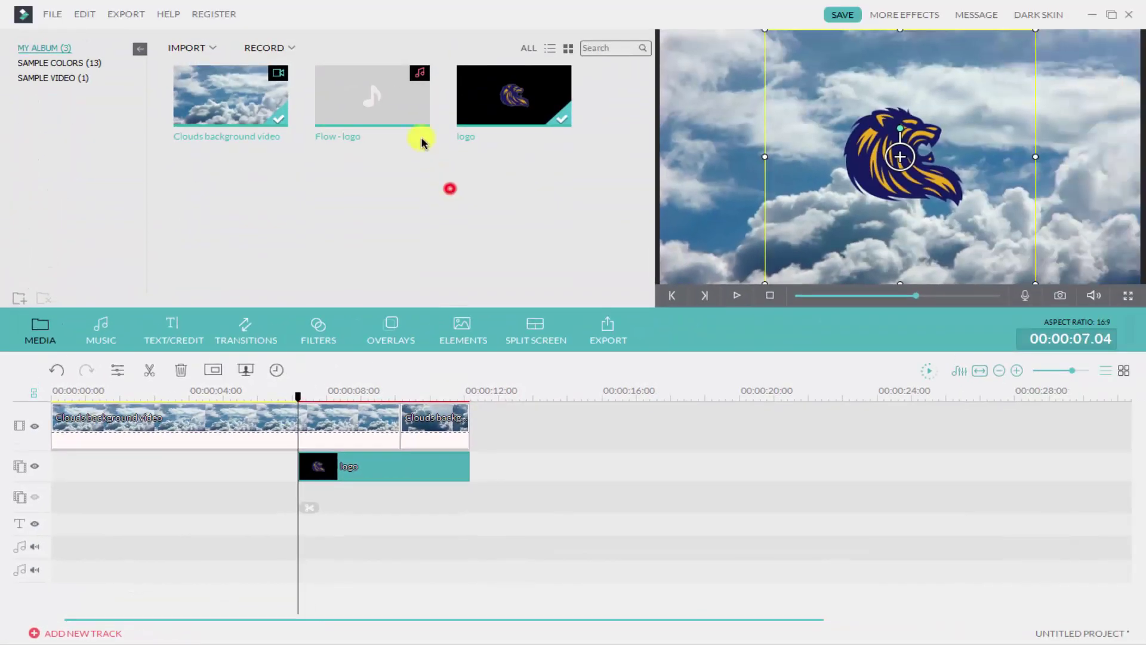
{"action": "left_click_drag", "start_coordinate": [422, 143], "coordinate": [300, 491]}
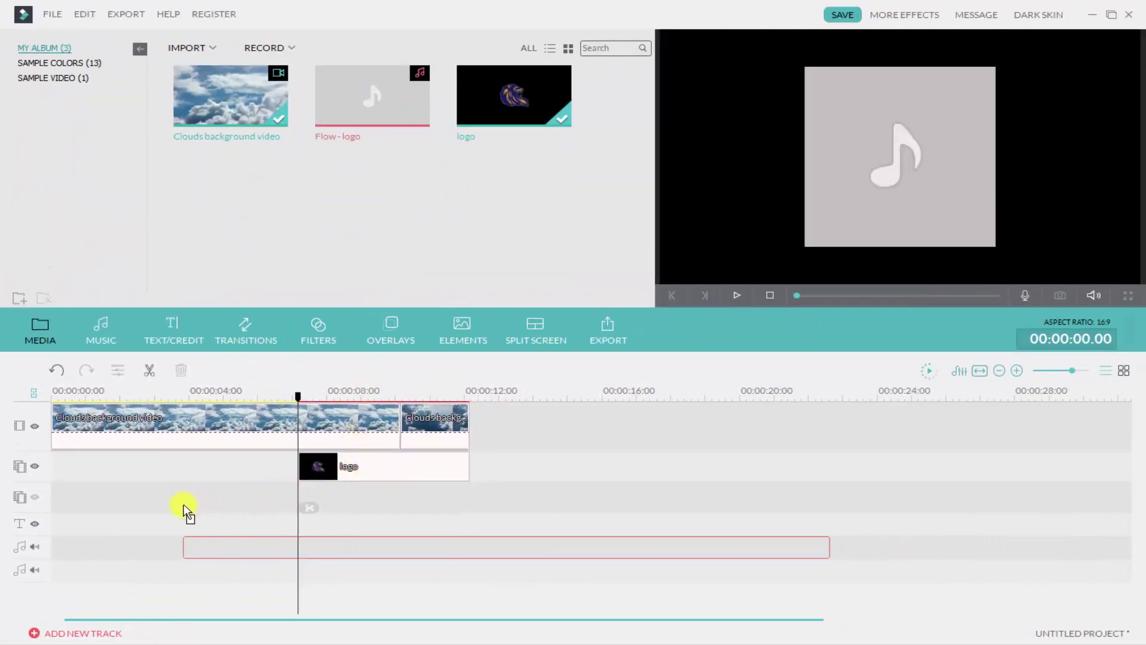
{"action": "left_click_drag", "start_coordinate": [184, 504], "coordinate": [89, 521]}
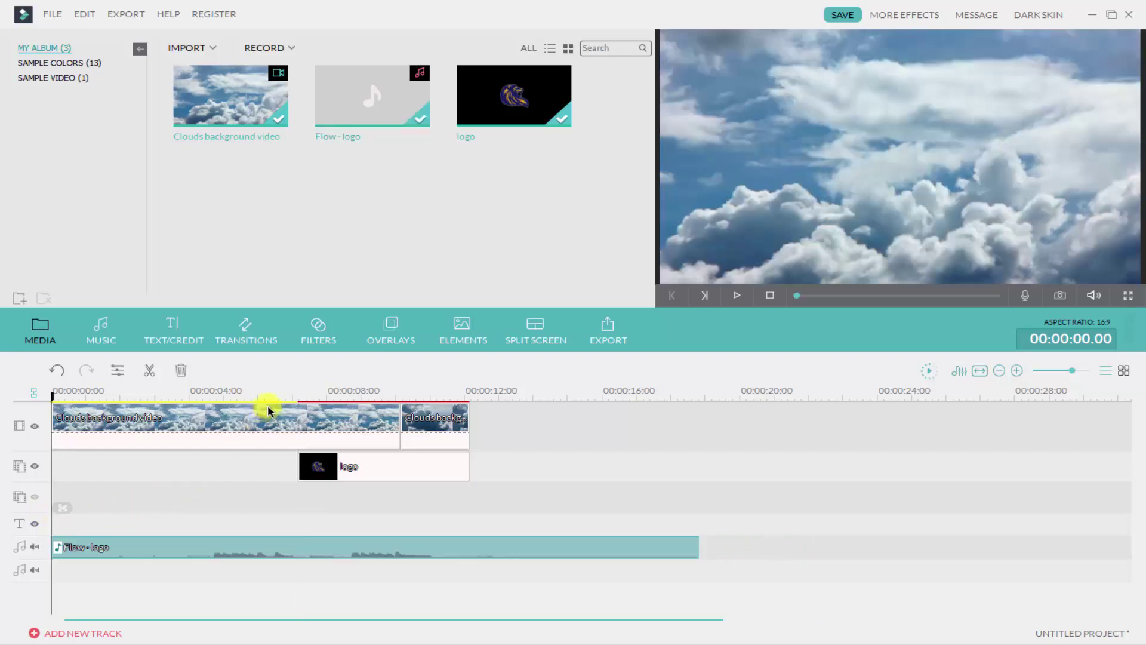
Preview the intro around the logo's entrance.
{"action": "left_click", "coordinate": [287, 395]}
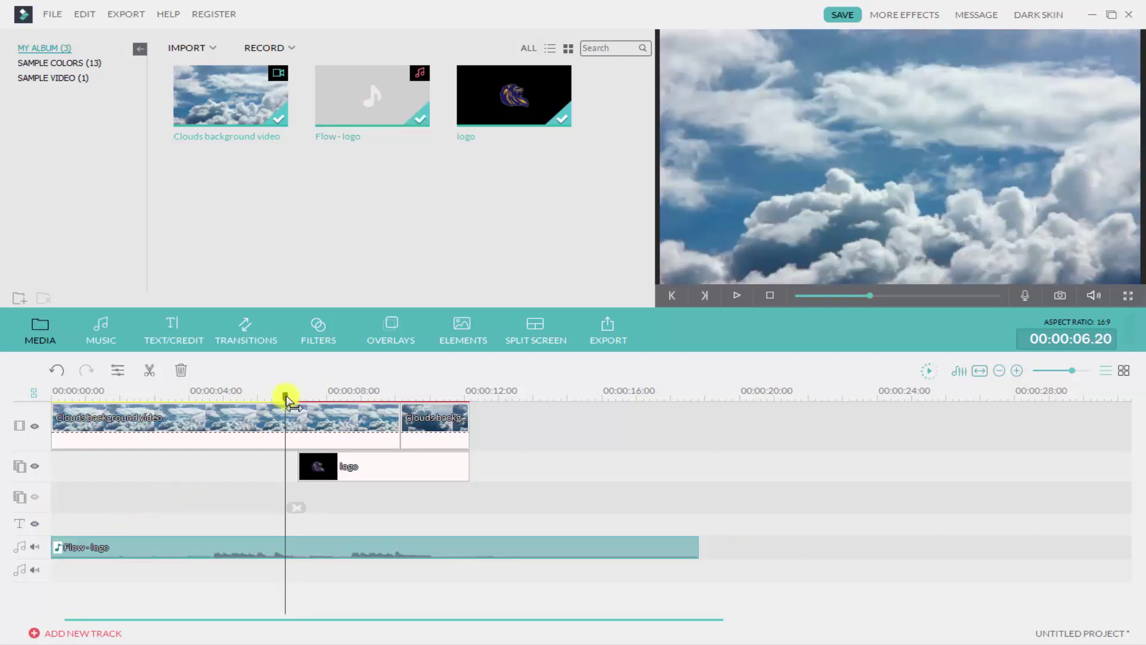
{"action": "mouse_move", "coordinate": [286, 399]}
{"action": "left_mouse_down"}
{"action": "mouse_move", "coordinate": [305, 395]}
{"action": "mouse_move", "coordinate": [282, 403]}
{"action": "left_mouse_up"}
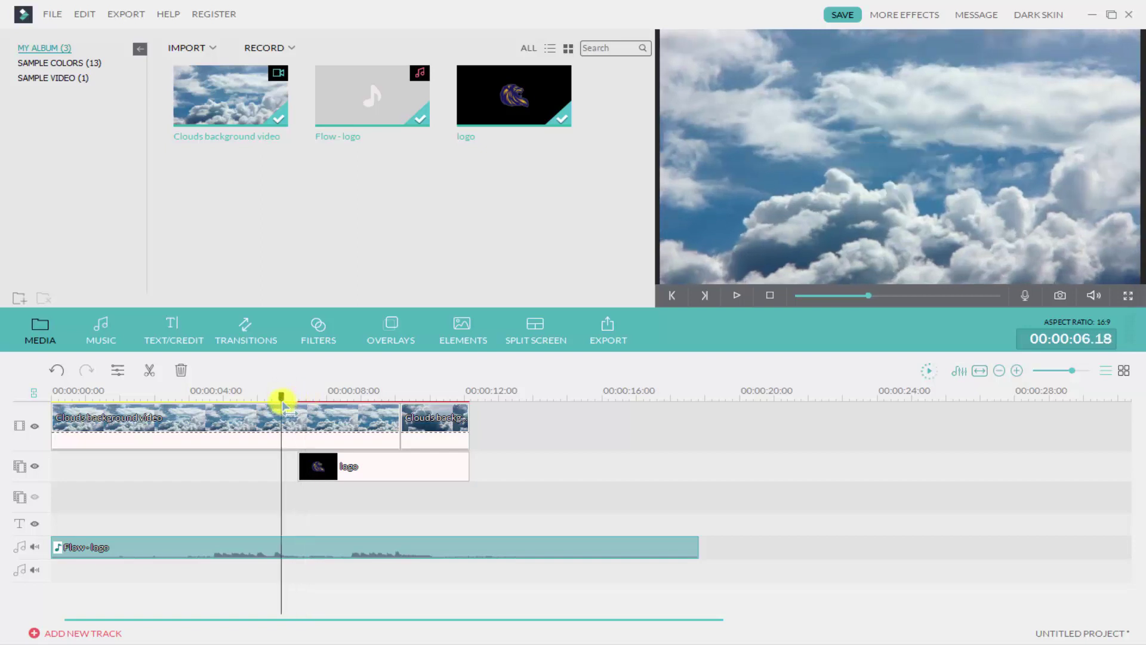
{"action": "left_click", "coordinate": [739, 299]}
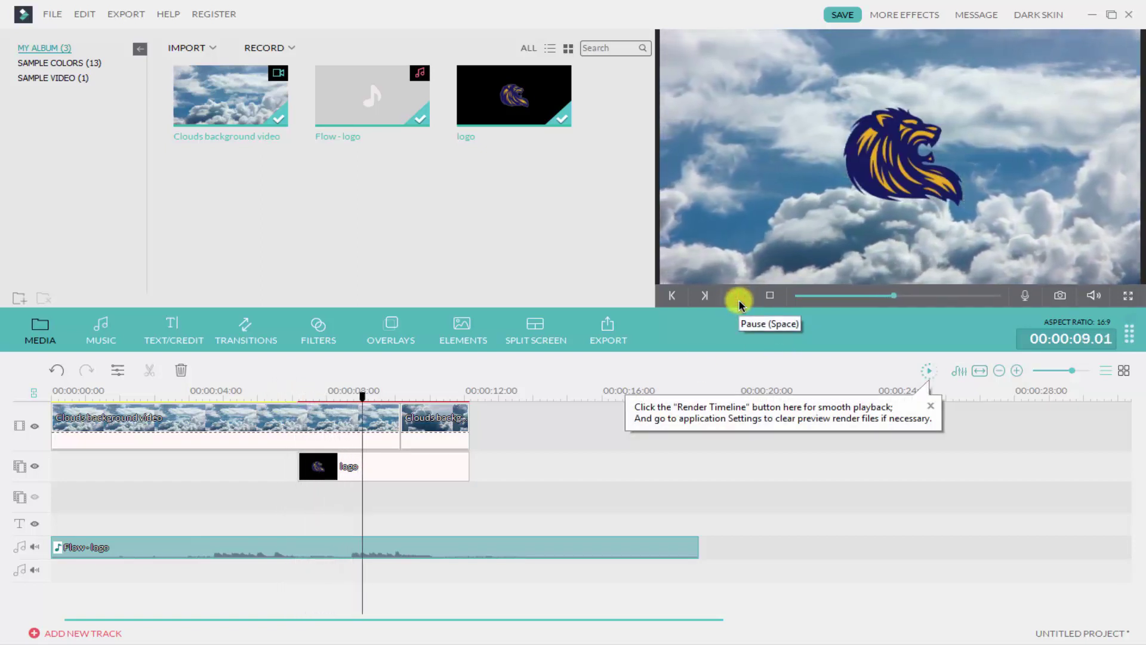
{"action": "left_click", "coordinate": [739, 299]}
Trim the logo clip's front edge so it starts at 00:00:08.18.
{"action": "left_click", "coordinate": [348, 467]}
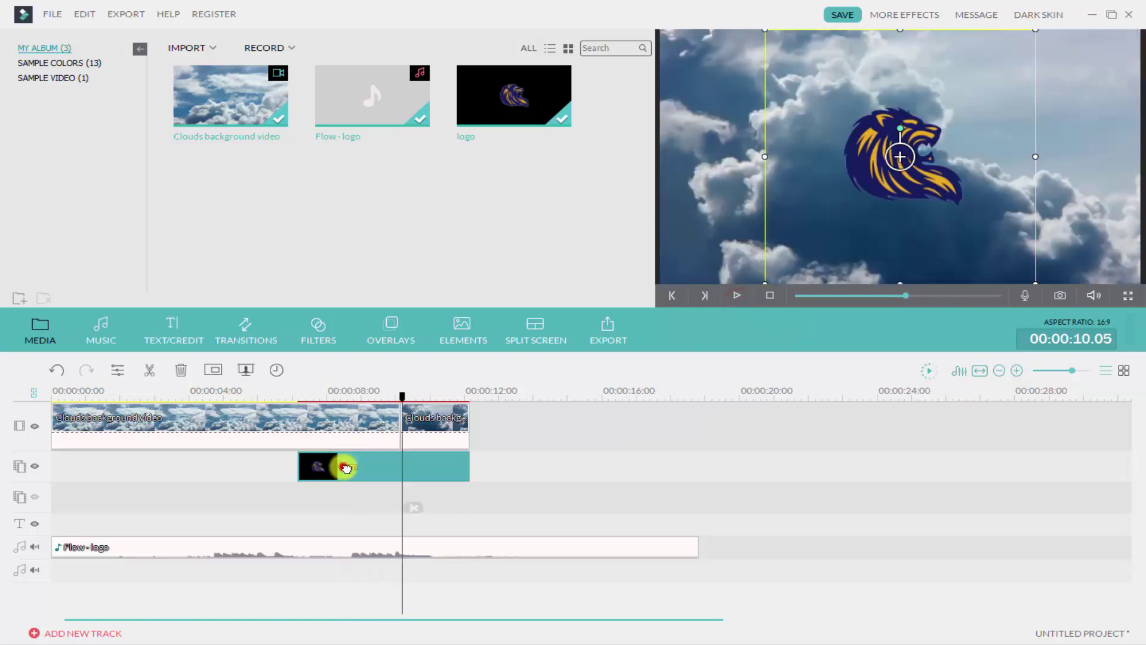
{"action": "left_click_drag", "start_coordinate": [405, 400], "coordinate": [352, 416]}
{"action": "left_click", "coordinate": [353, 416]}
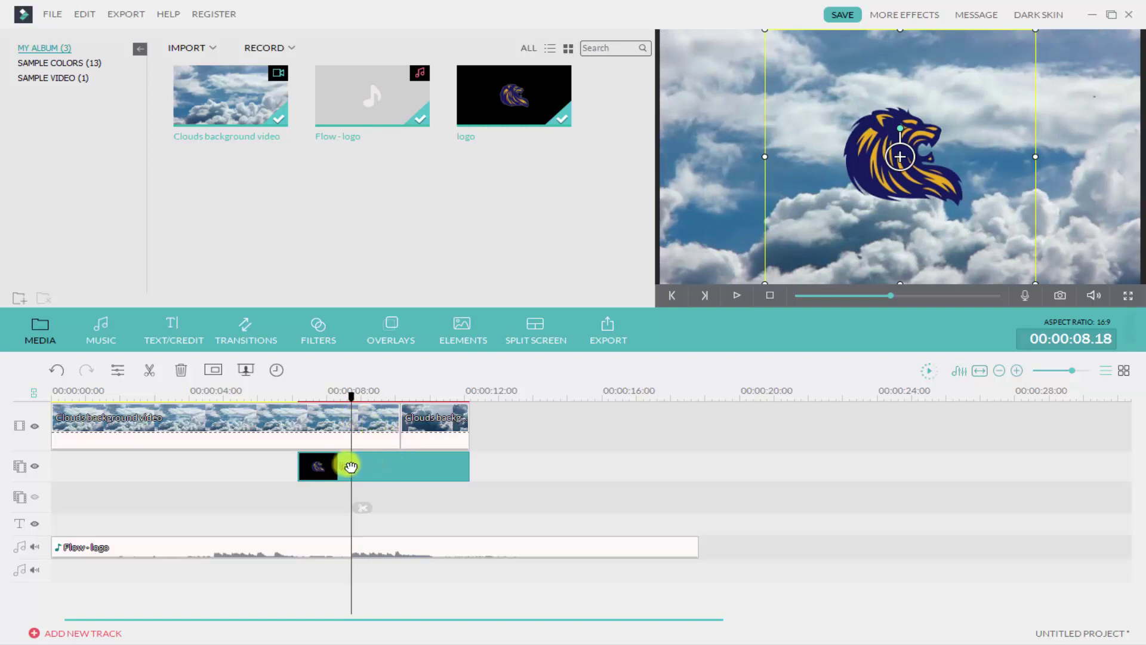
{"action": "left_click_drag", "start_coordinate": [299, 465], "coordinate": [353, 465]}
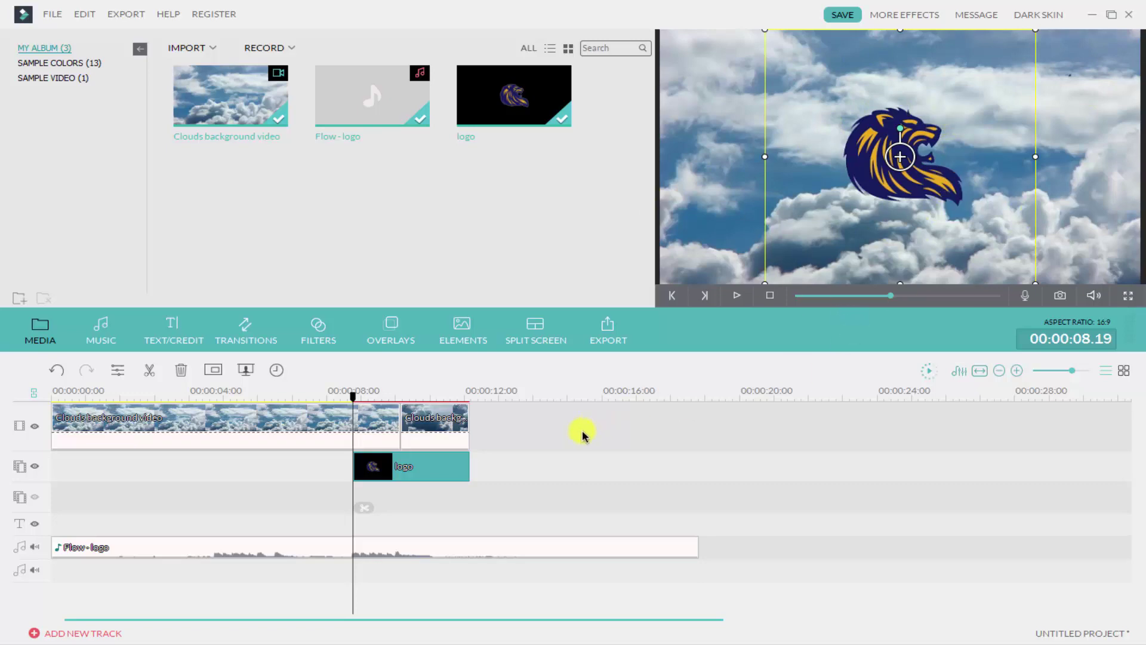
Apply the Fade Slide 2 motion to the logo clip after trying Fade and Fade Slide 1.
{"action": "right_click", "coordinate": [415, 466]}
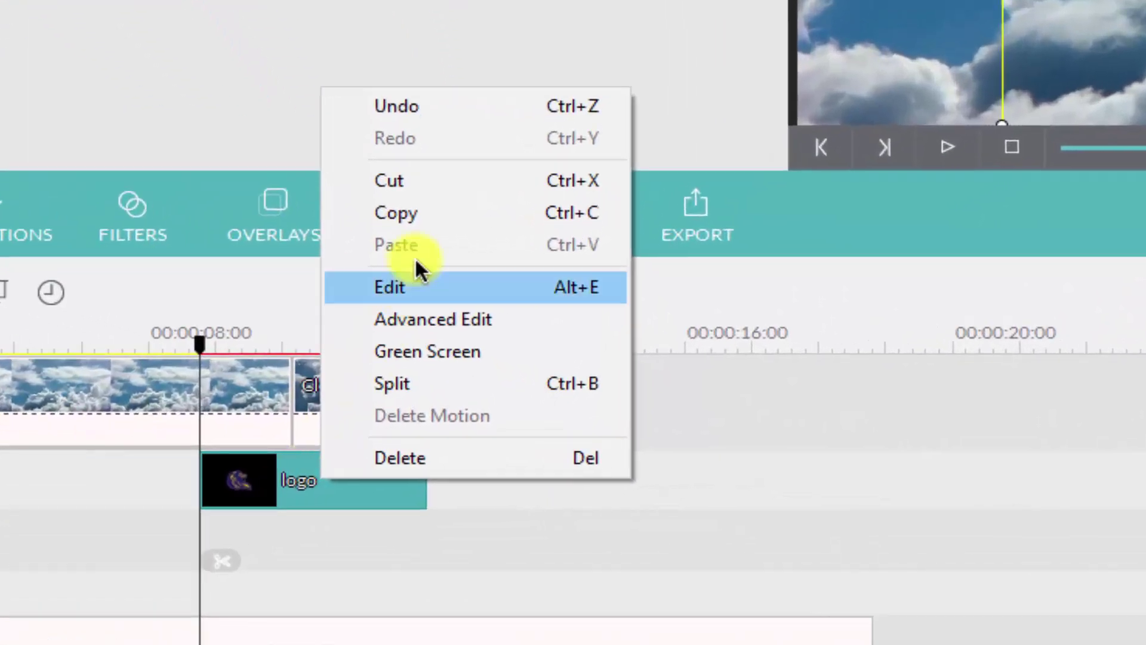
{"action": "left_click", "coordinate": [416, 286]}
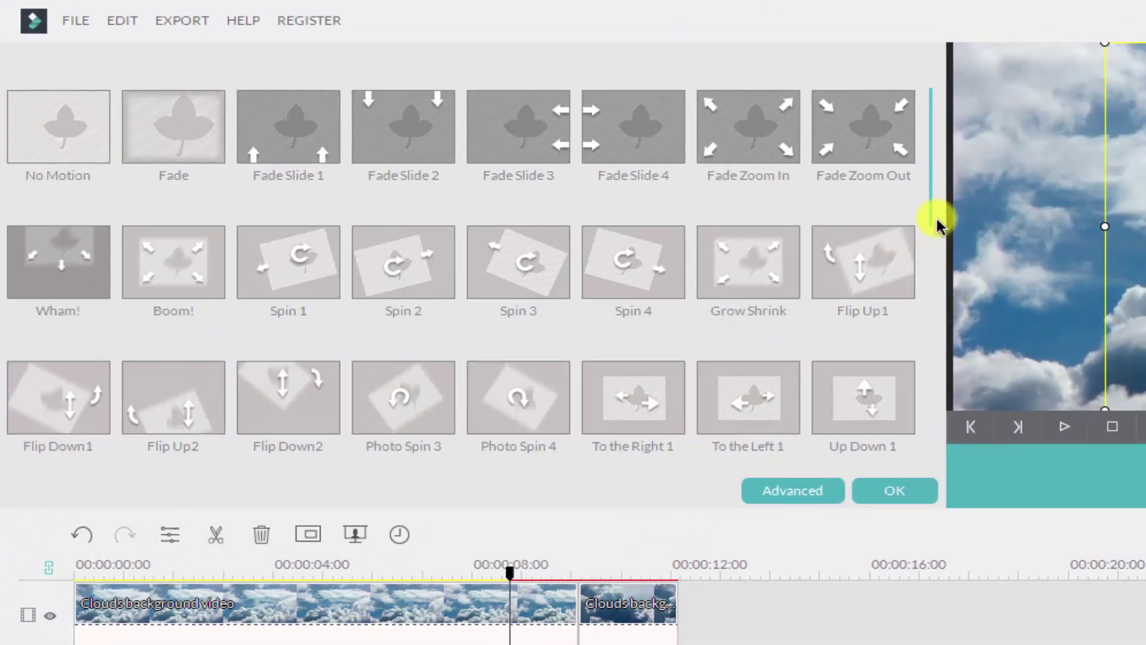
{"action": "left_click_drag", "start_coordinate": [935, 212], "coordinate": [942, 185]}
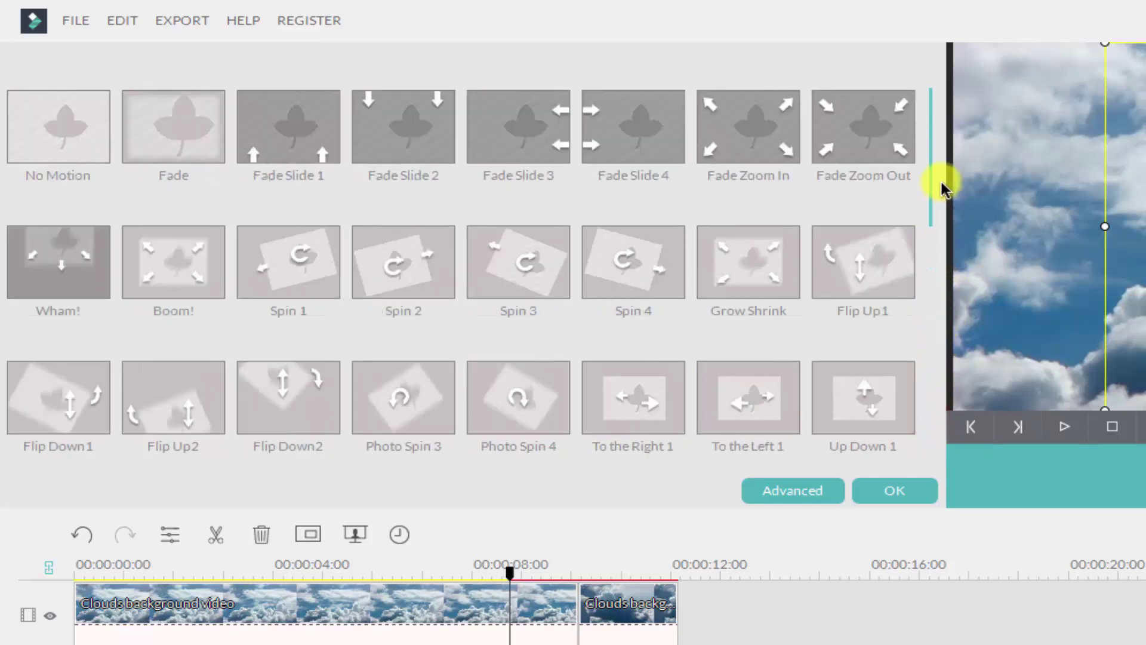
{"action": "left_click", "coordinate": [177, 119]}
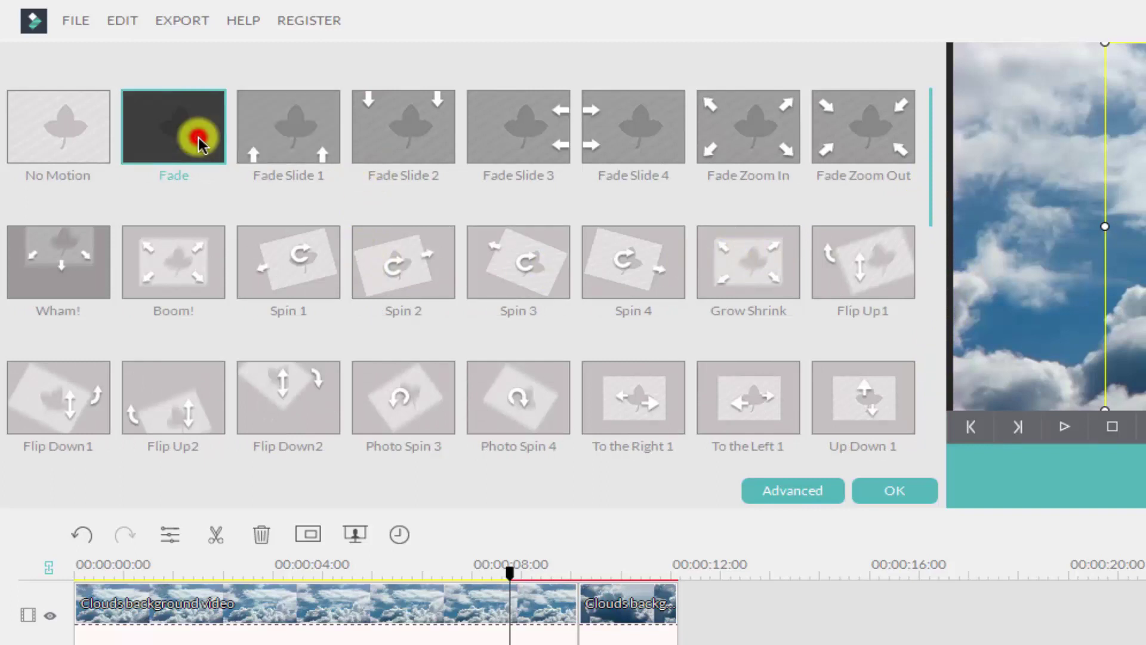
{"action": "left_click", "coordinate": [300, 120]}
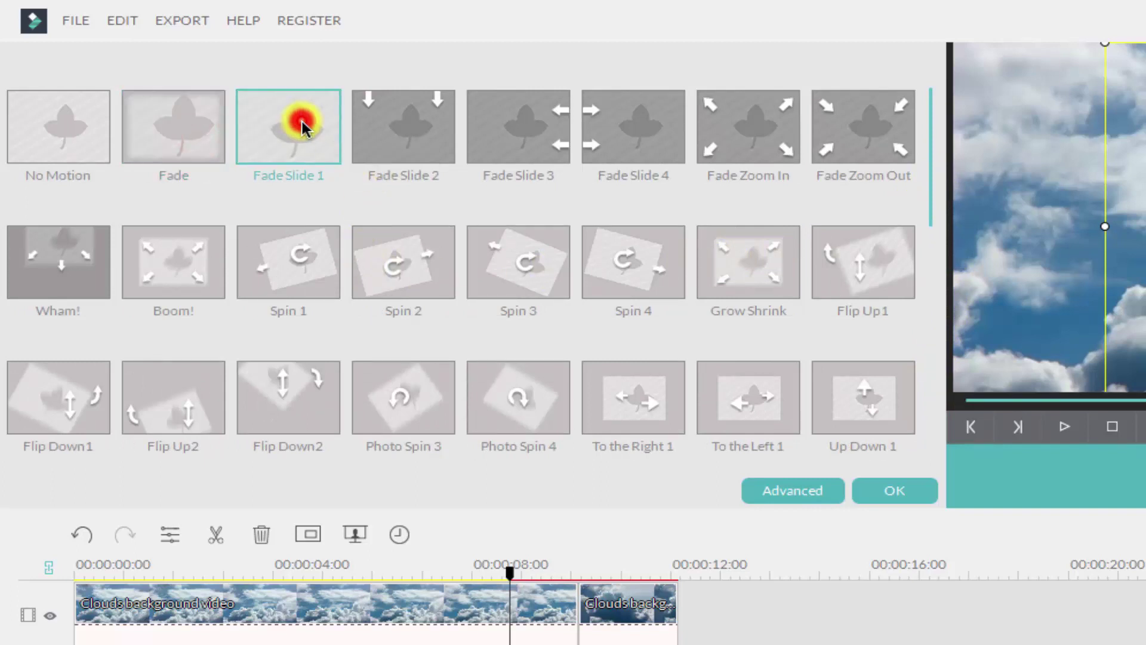
{"action": "left_click", "coordinate": [405, 146]}
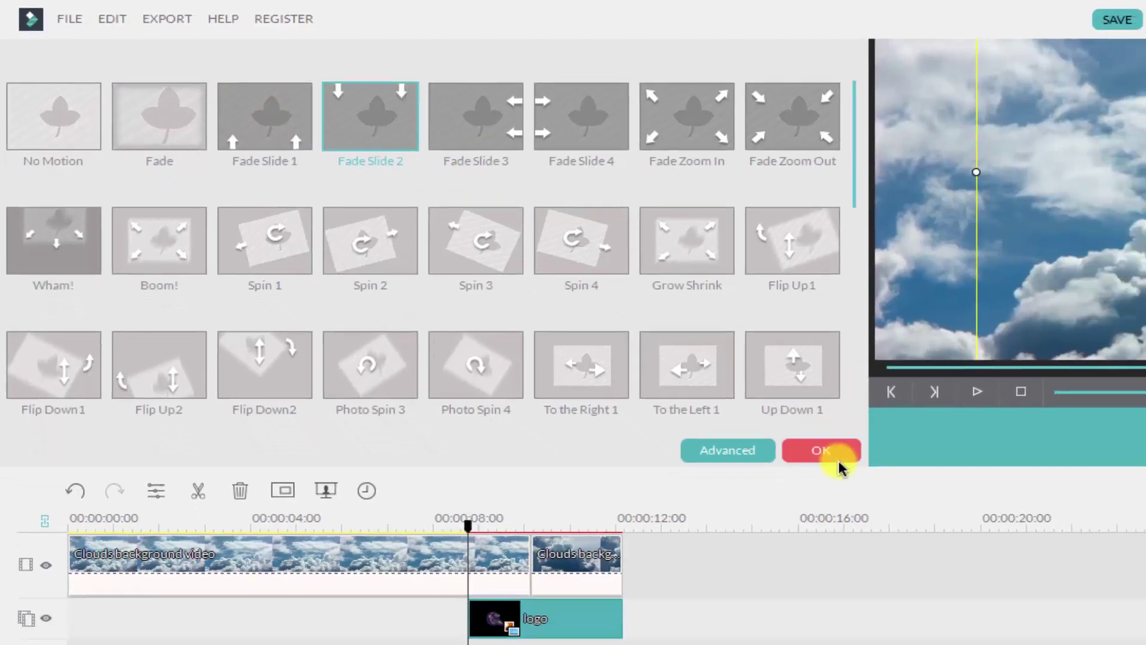
{"action": "left_click", "coordinate": [895, 490]}
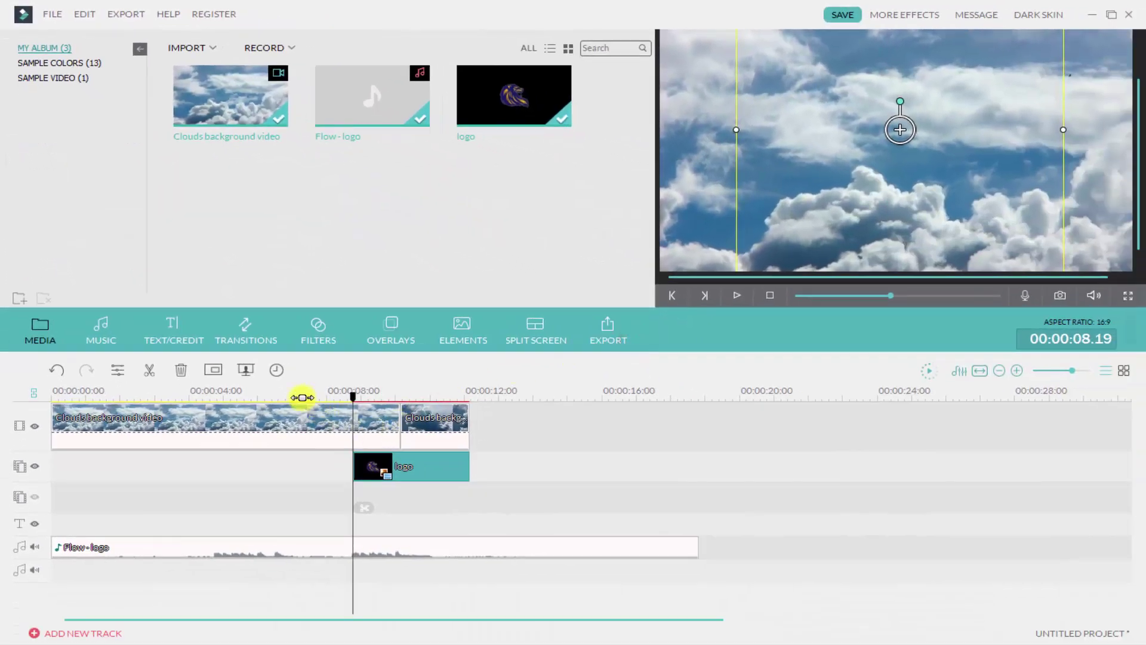
{"action": "left_click", "coordinate": [302, 397]}
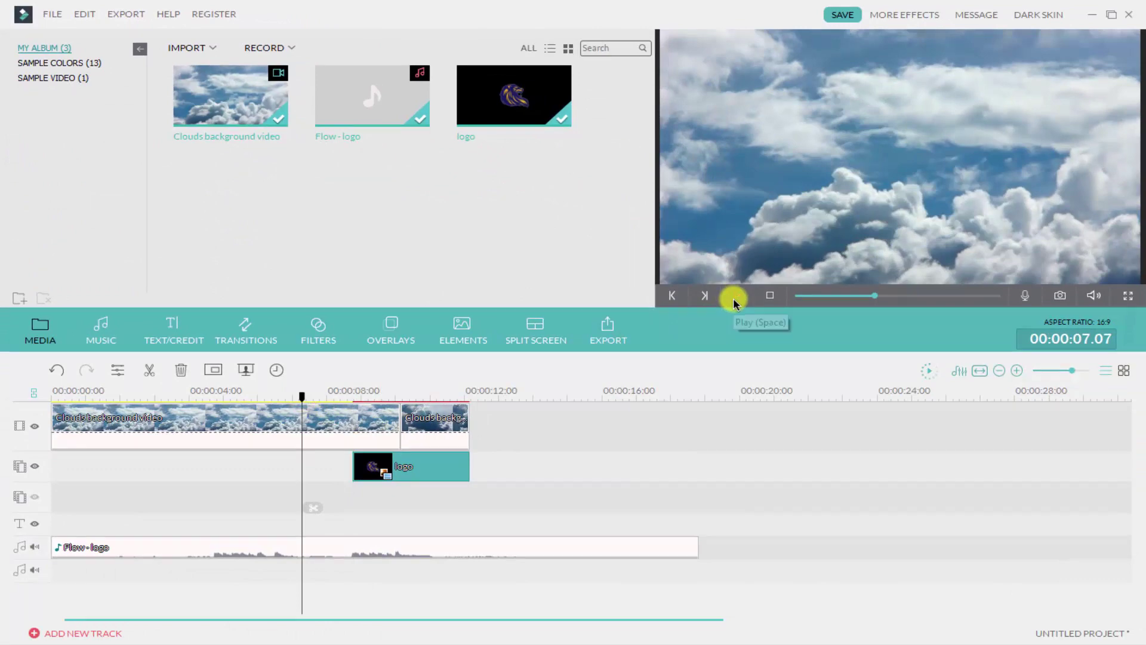
Play the intro to check the logo's Fade Slide 2 motion.
{"action": "left_click", "coordinate": [734, 298]}
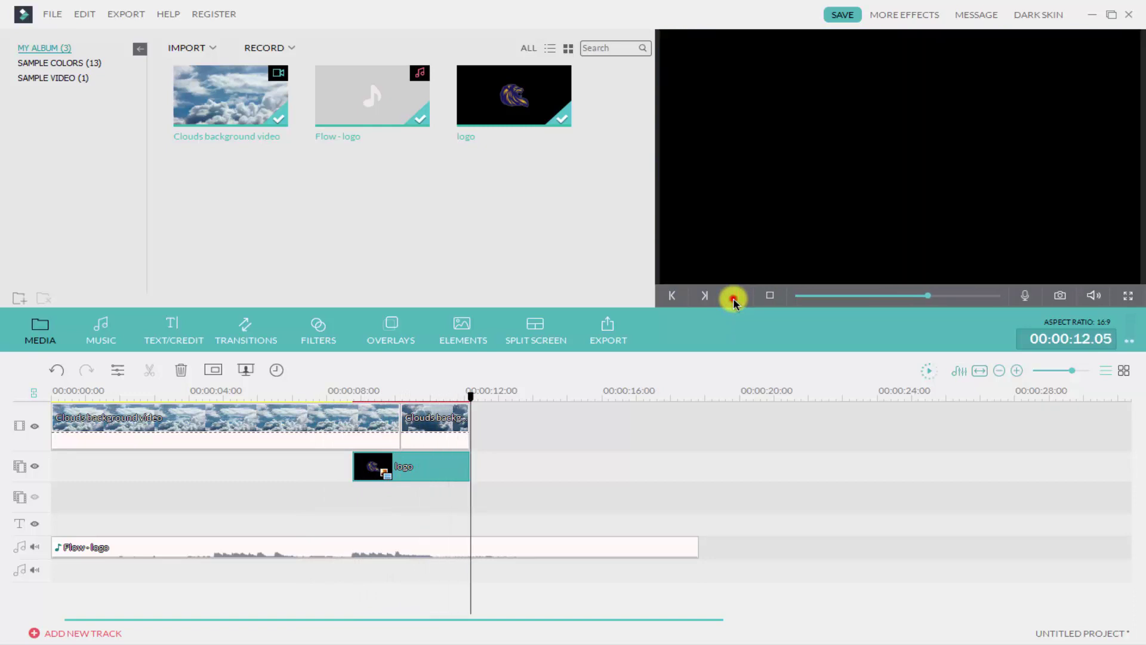
{"action": "left_click", "coordinate": [734, 296]}
{"action": "left_click", "coordinate": [359, 398]}
Switch the logo clip's motion preset to Fade Zoom Out.
{"action": "left_click", "coordinate": [409, 479]}
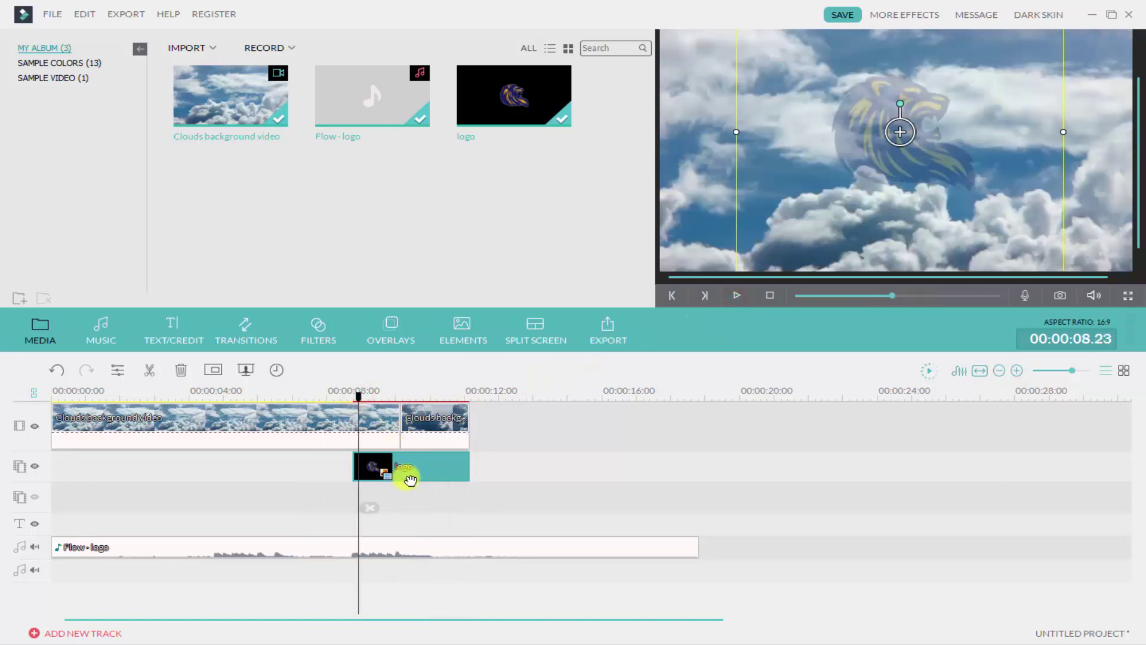
{"action": "double_click", "coordinate": [381, 475]}
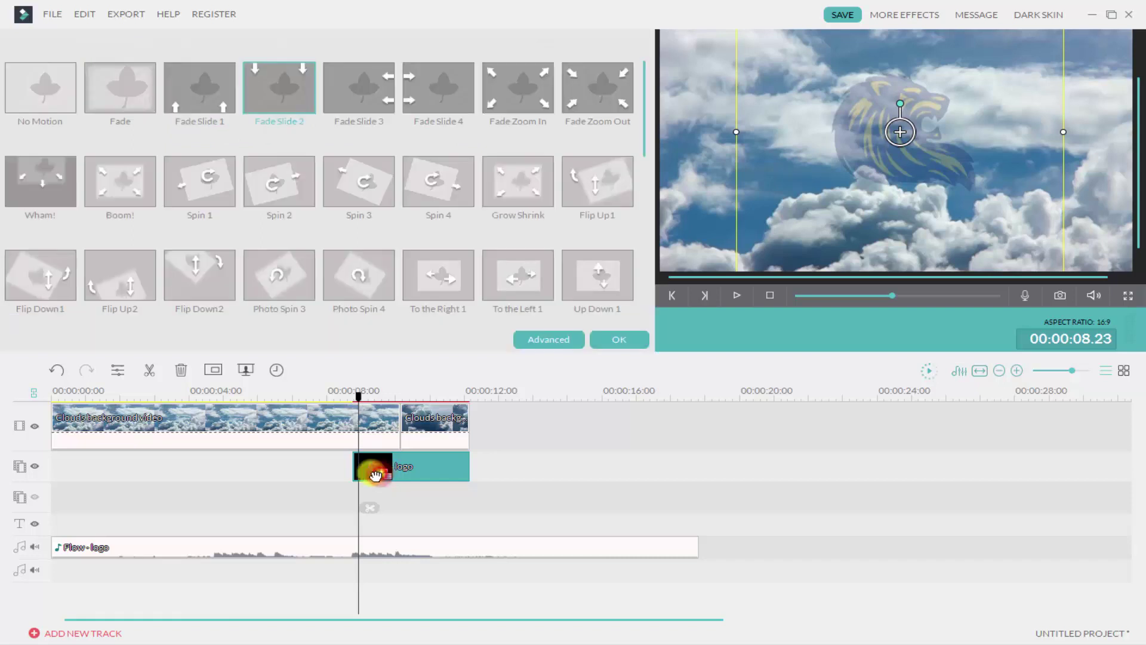
{"action": "left_click", "coordinate": [623, 104]}
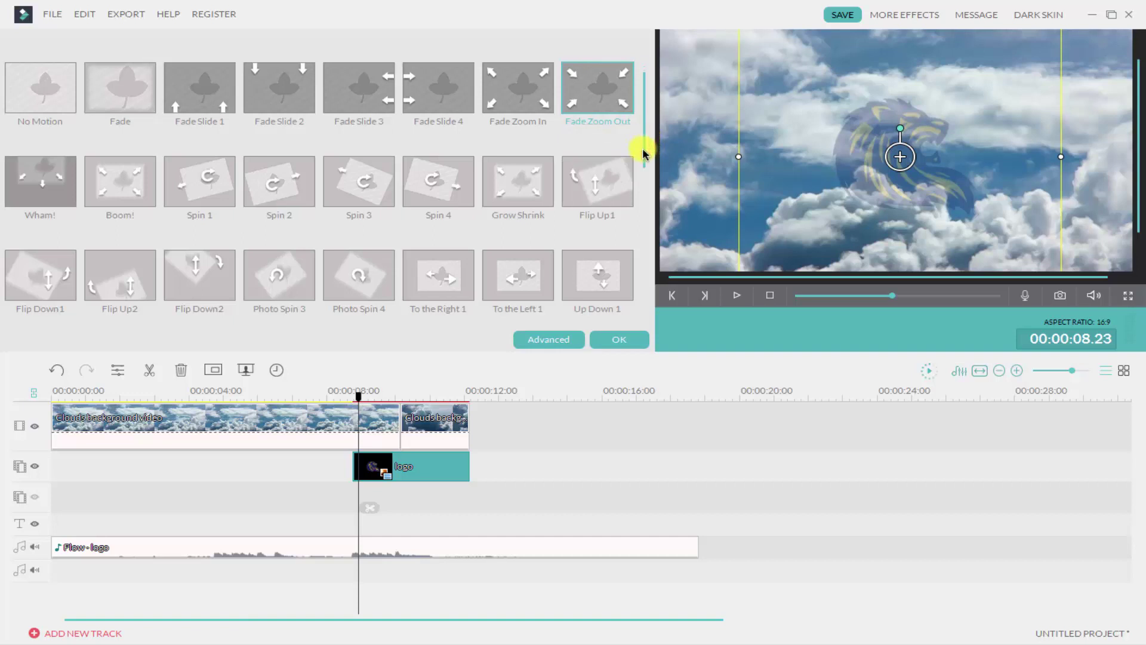
{"action": "left_click", "coordinate": [618, 339]}
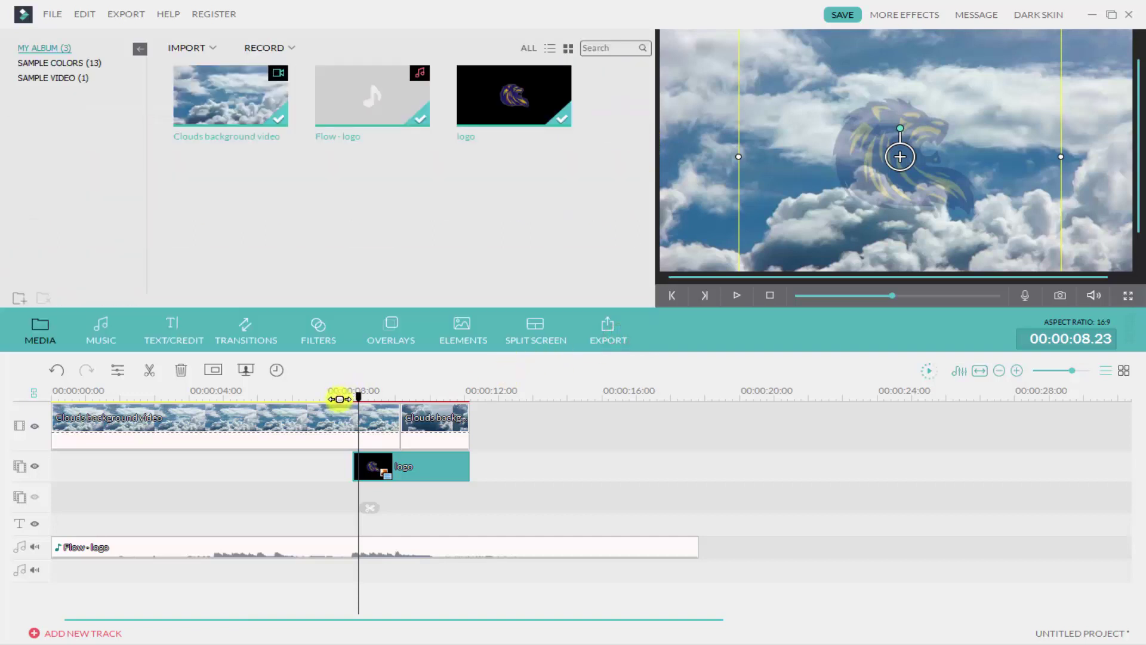
{"action": "left_click_drag", "start_coordinate": [339, 399], "coordinate": [334, 397]}
{"action": "left_click", "coordinate": [736, 297]}
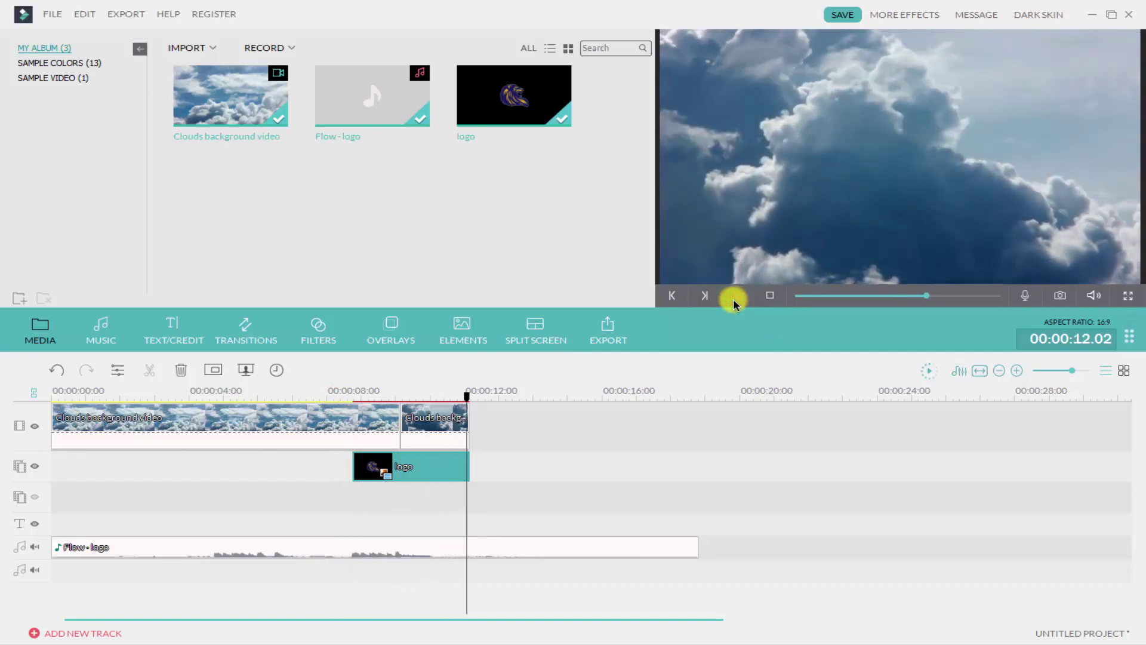
{"action": "left_click", "coordinate": [734, 296]}
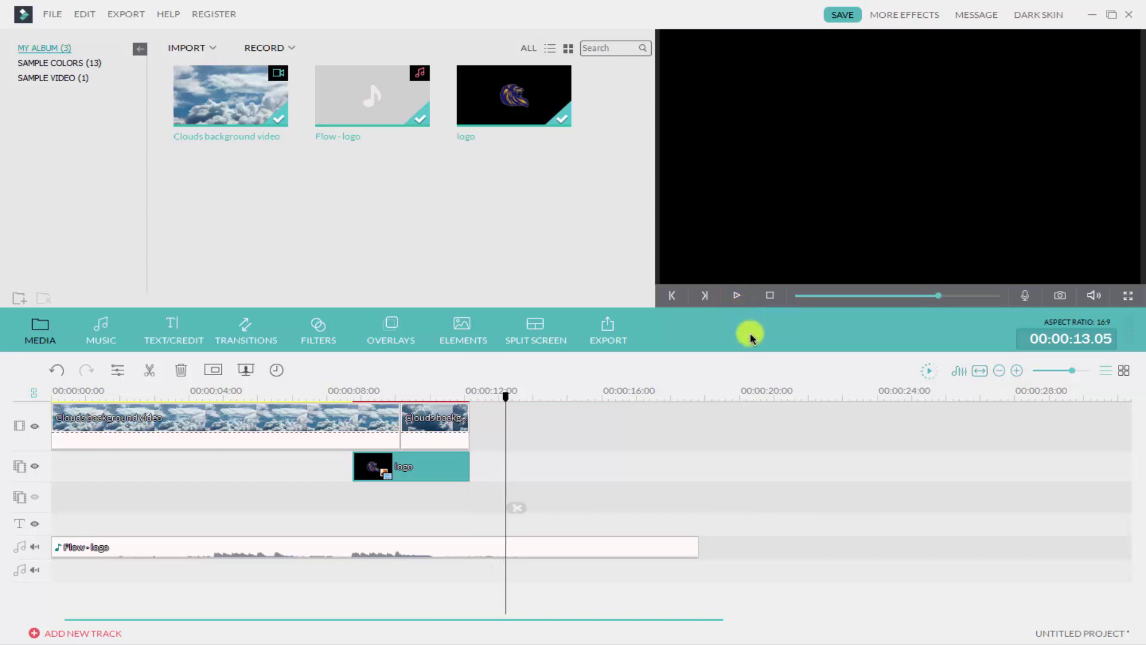